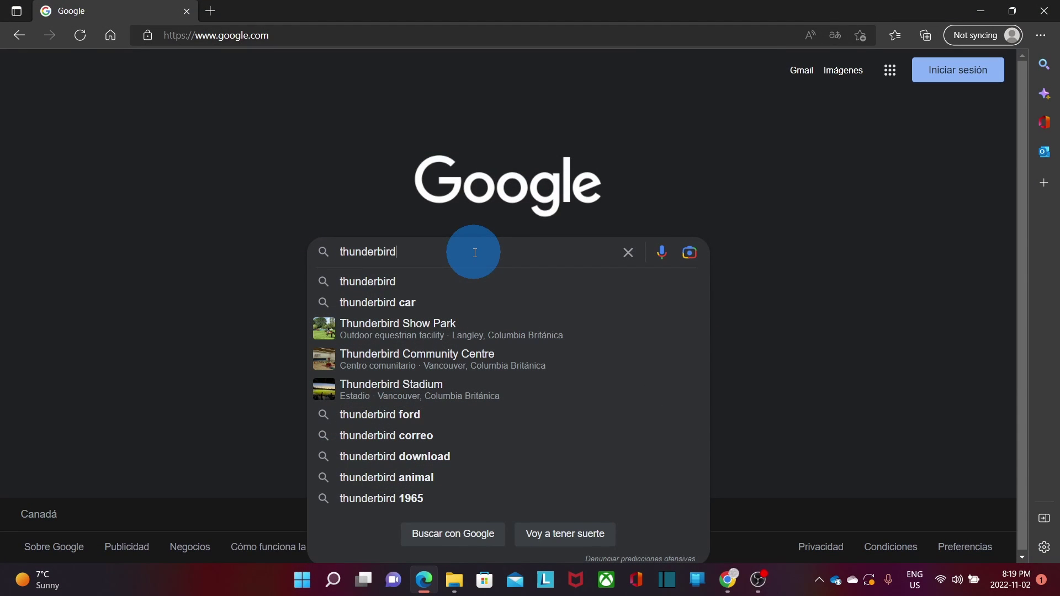
- Search Google for thunderbird and open the official thunderbird.net homepage from the results
key("Return")
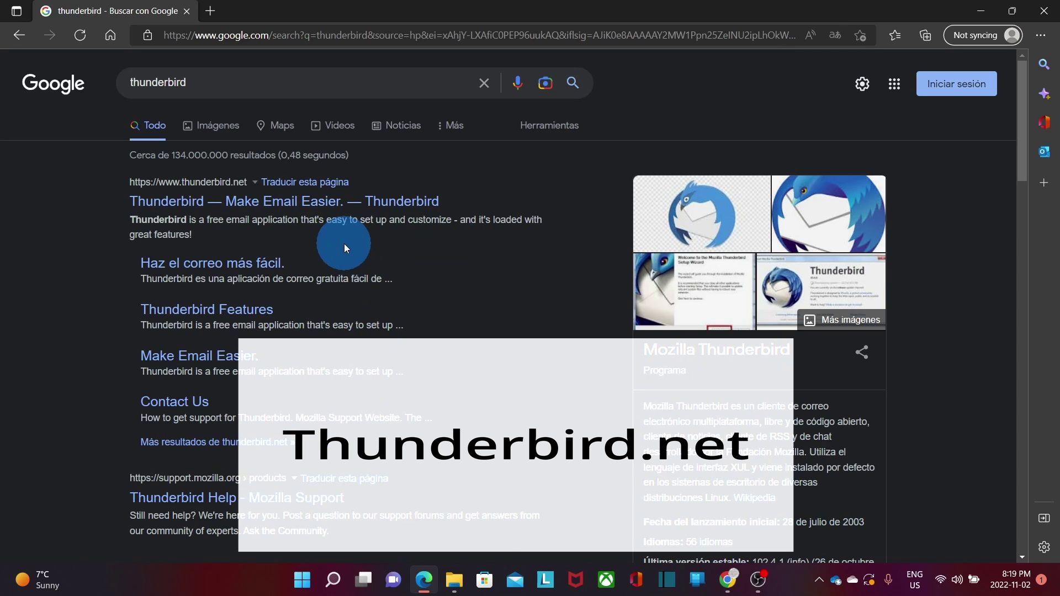
left_click(270, 202)
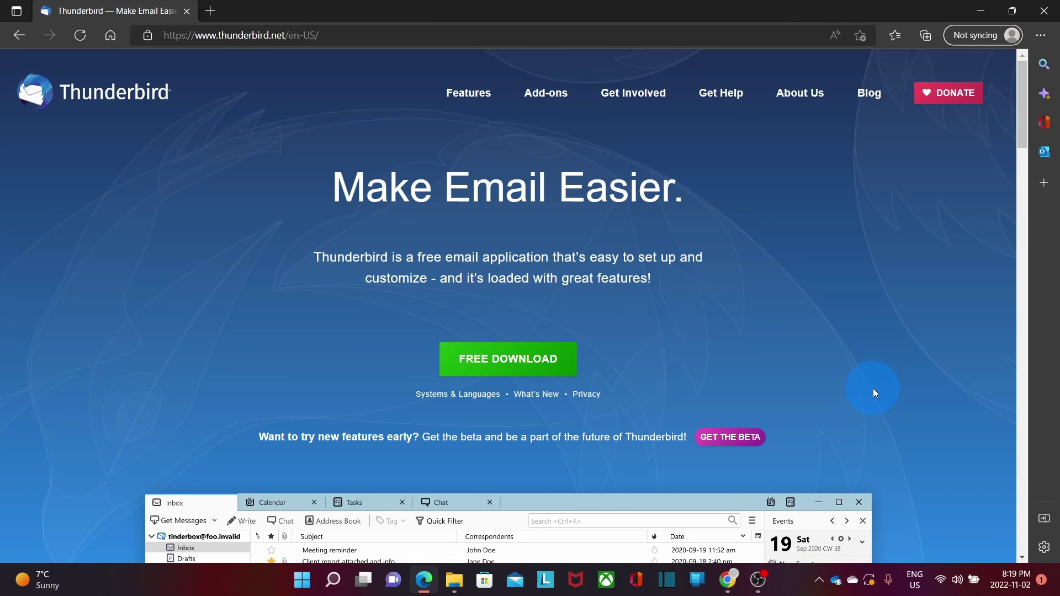
scroll(873, 389, "down", 5)
scroll(873, 391, "down", 6)
scroll(873, 391, "up", 7)
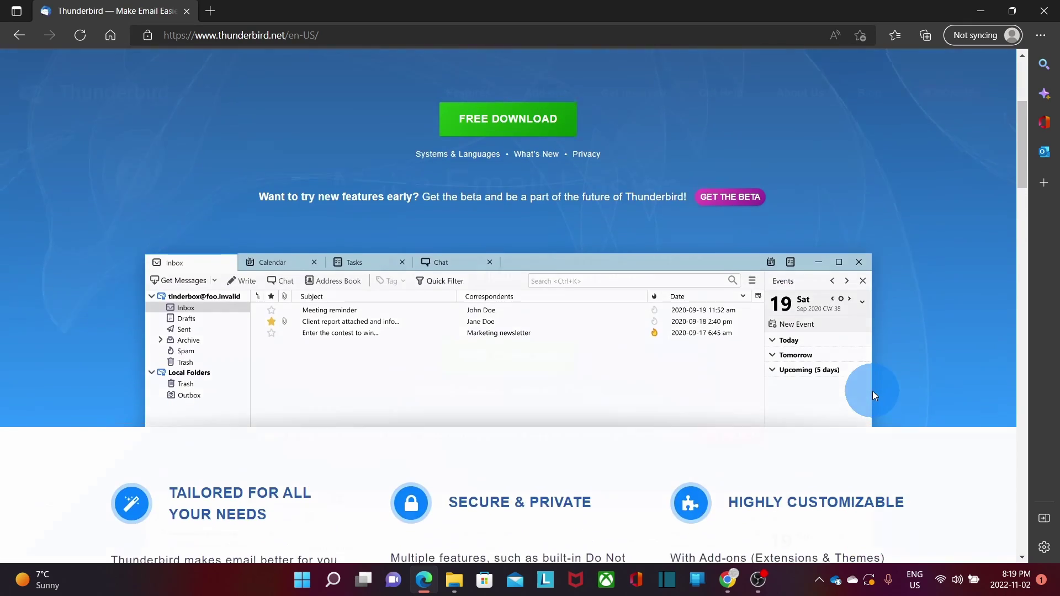
scroll(873, 391, "up", 4)
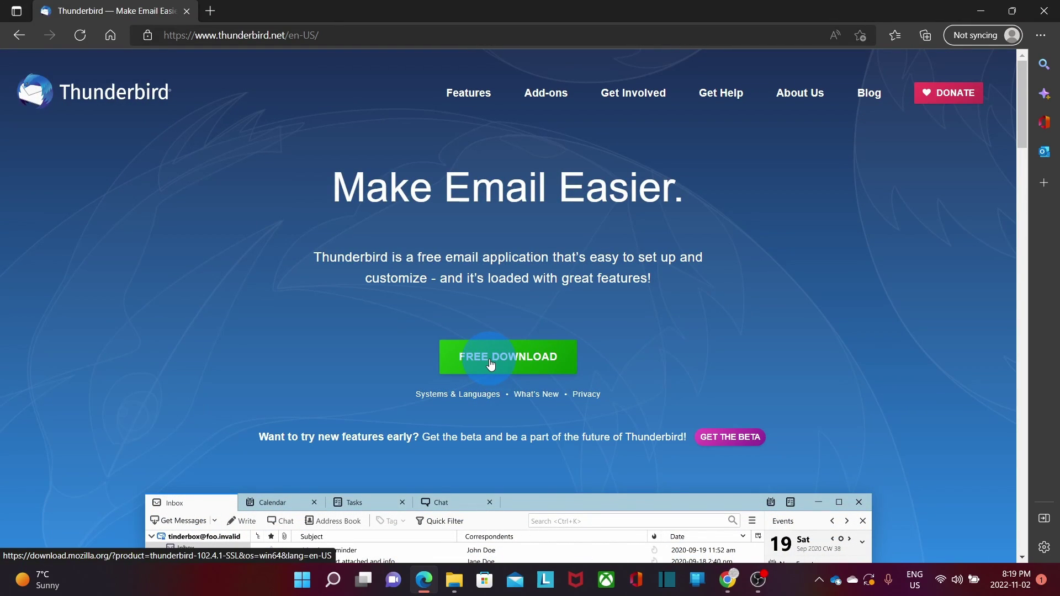
- Download Thunderbird Setup 102.4.1.exe and run it from Edge's Downloads panel
left_click(491, 365)
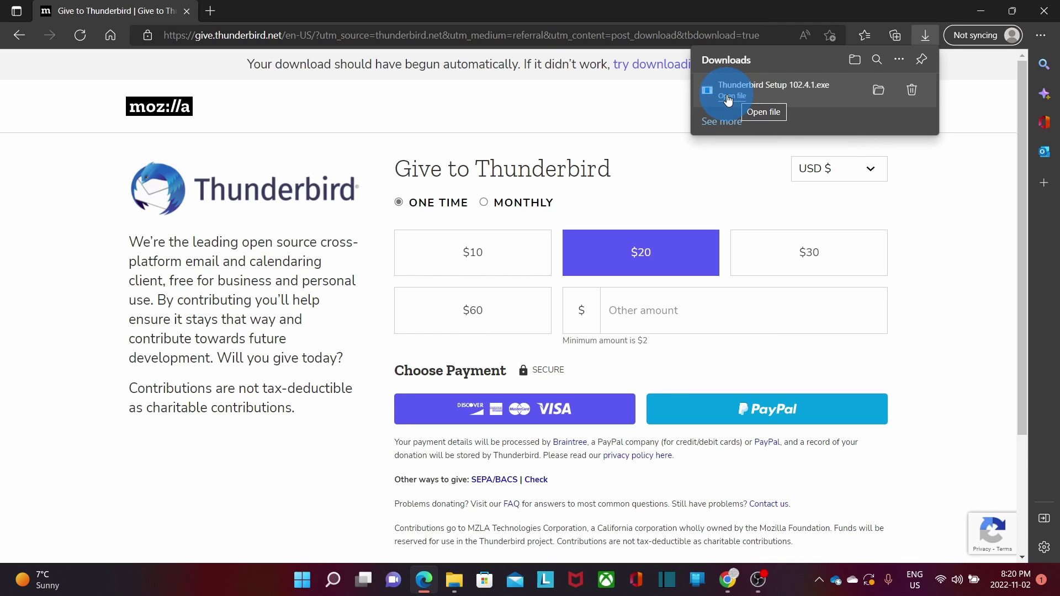
left_click(729, 98)
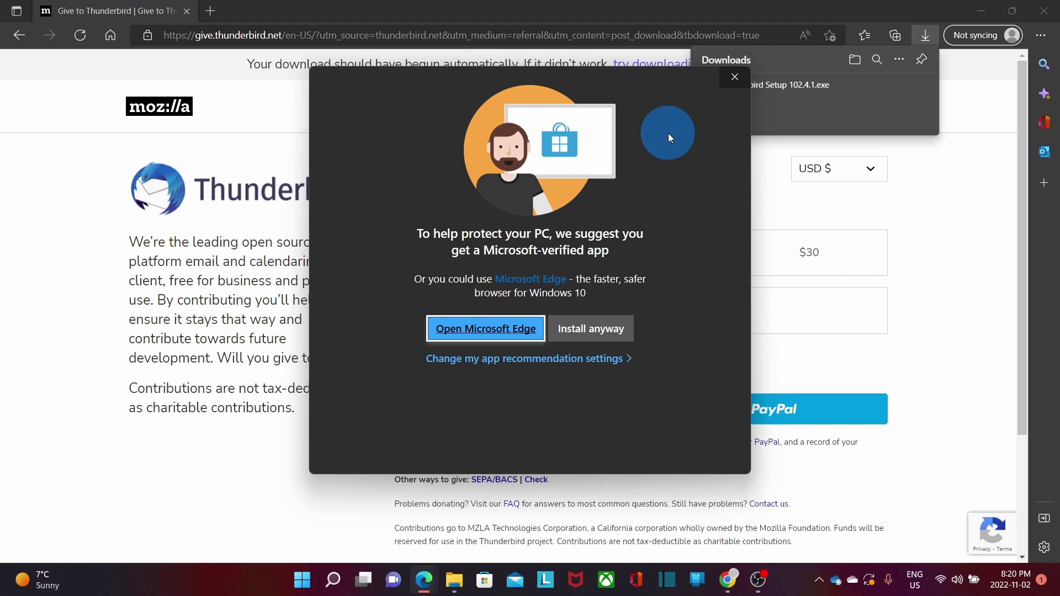
- Allow the unverified installer, run a Standard install, and finish with Thunderbird launching
left_click(587, 337)
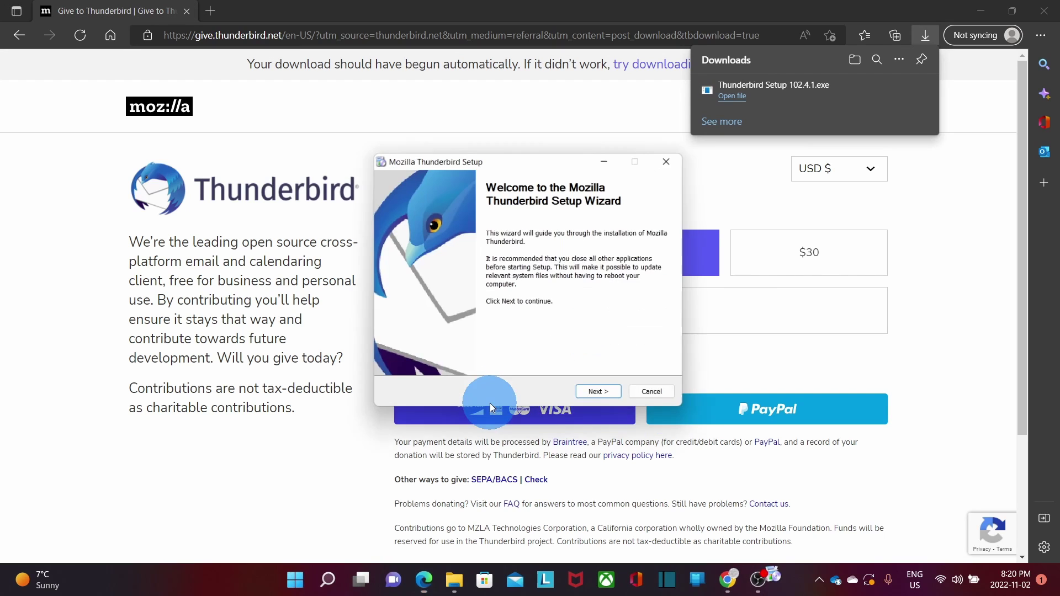
left_click(594, 396)
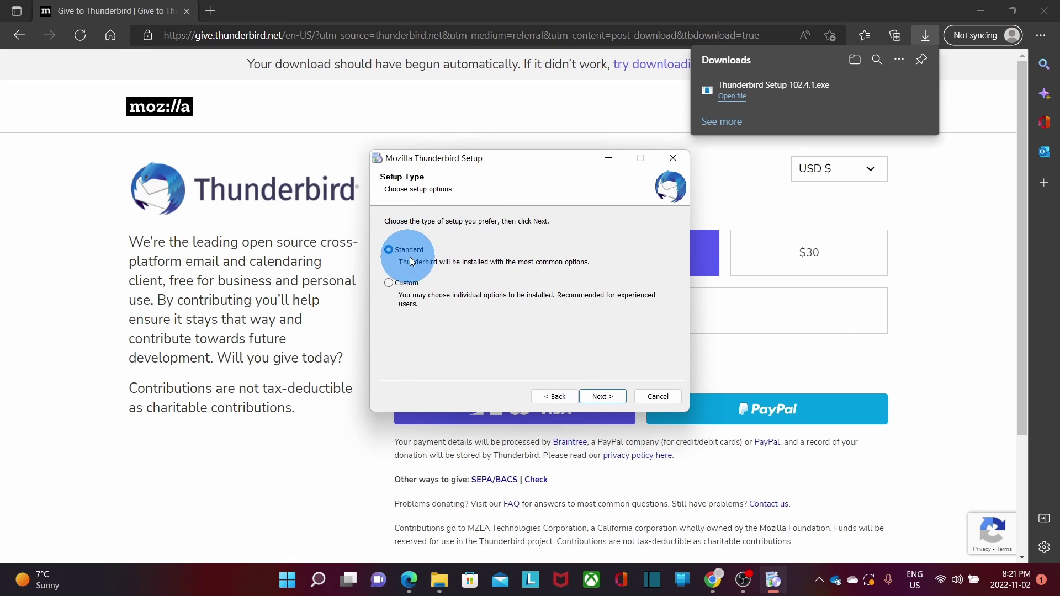
left_click(606, 396)
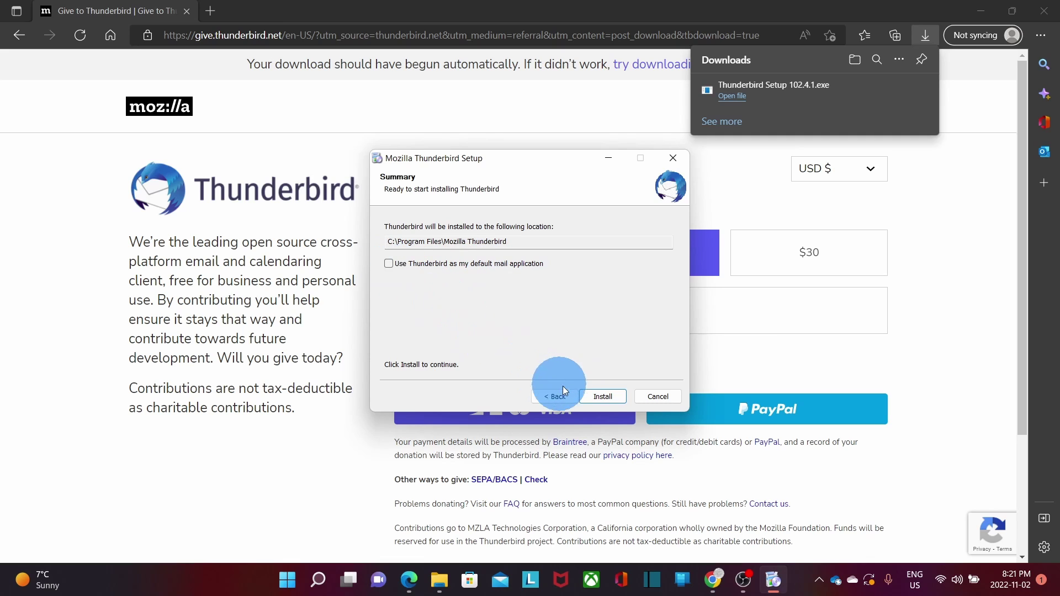
left_click(609, 397)
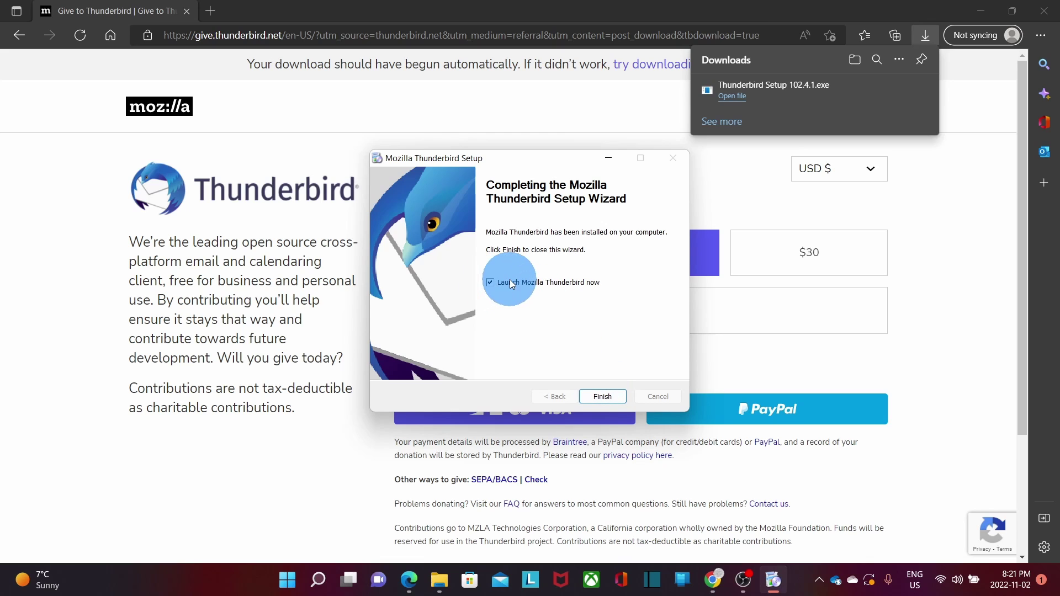
left_click(603, 397)
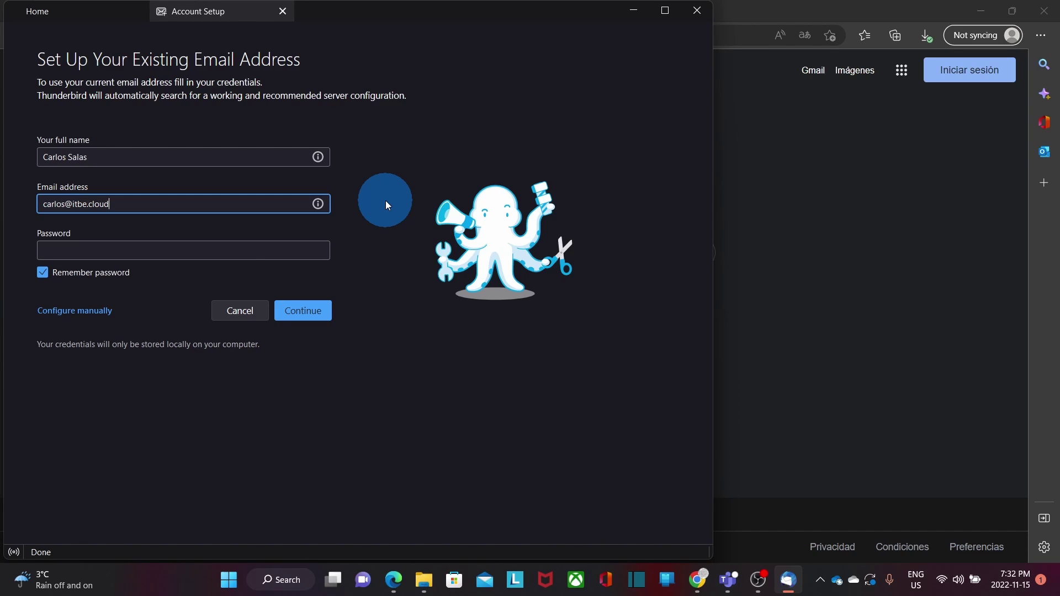
- Paste the account password and continue so the office365.com IMAP settings are found
left_click(235, 249)
key("ctrl+v")
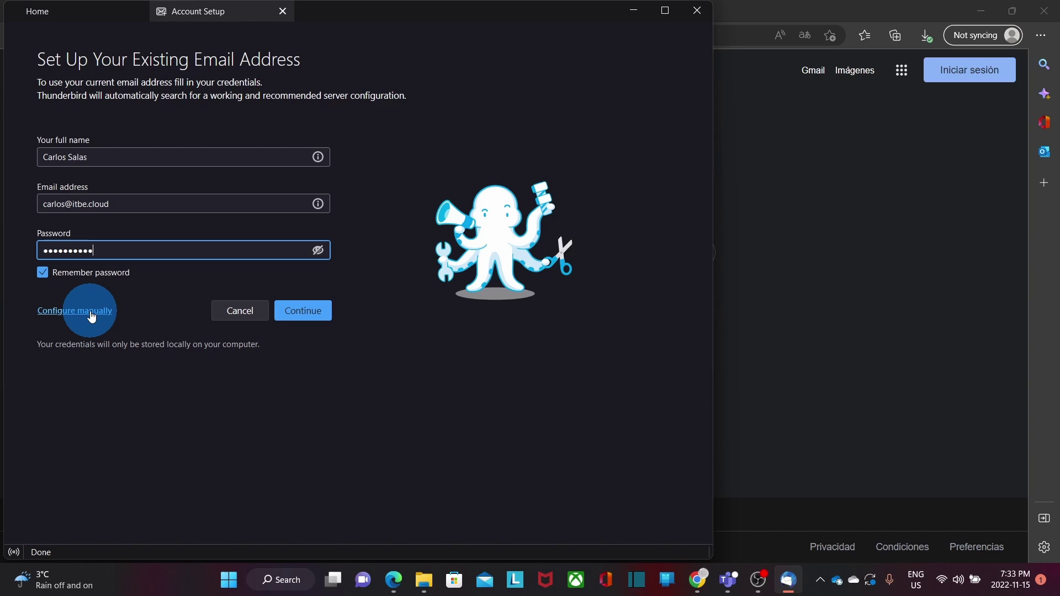
left_click(307, 311)
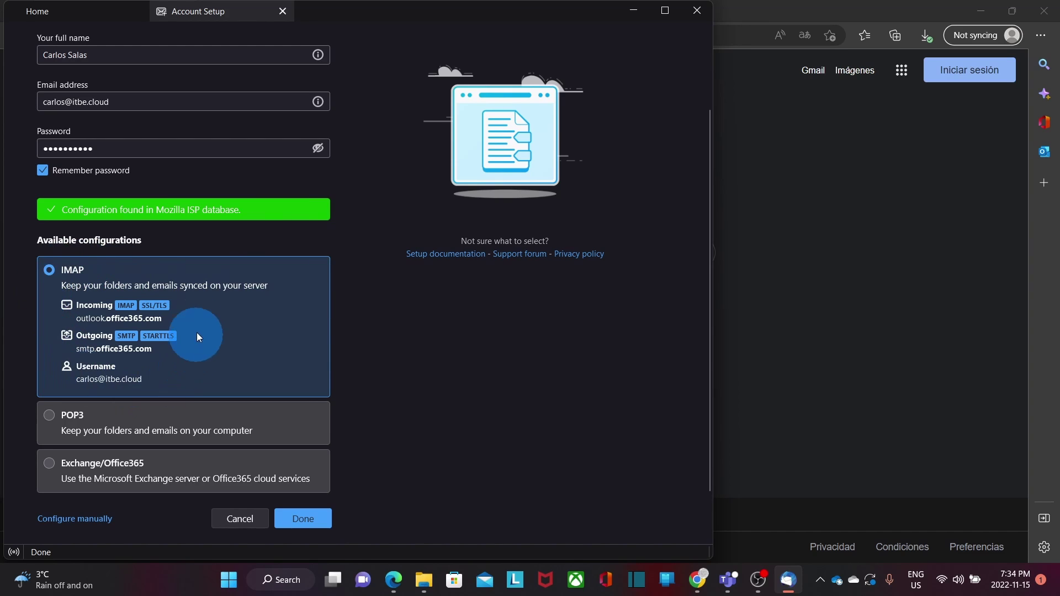
- Accept the IMAP setup, sign in to Microsoft, and grant organisation-wide consent
left_click(302, 519)
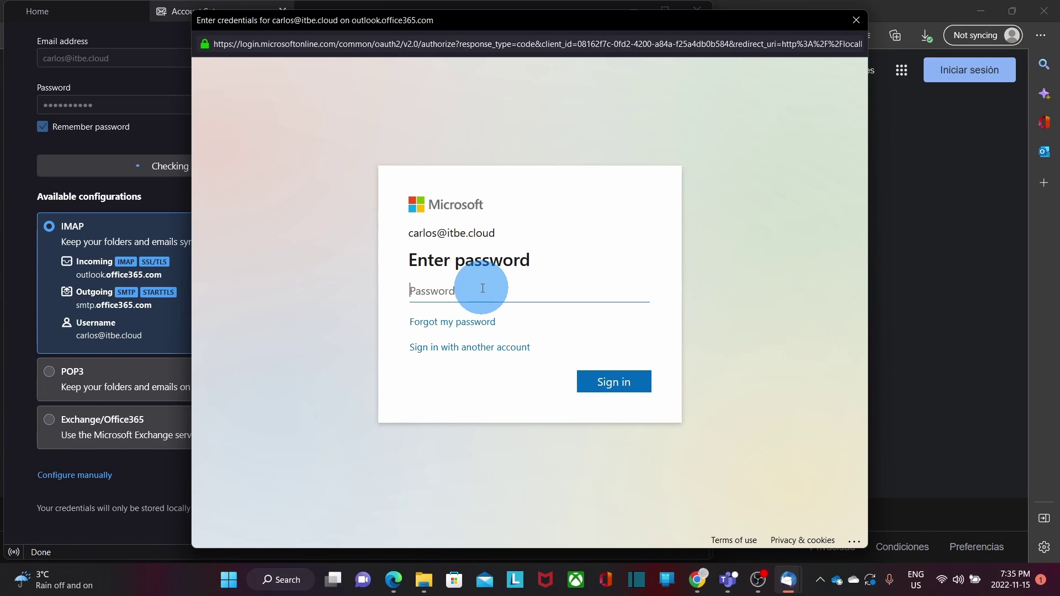
key("ctrl+v")
left_click(619, 387)
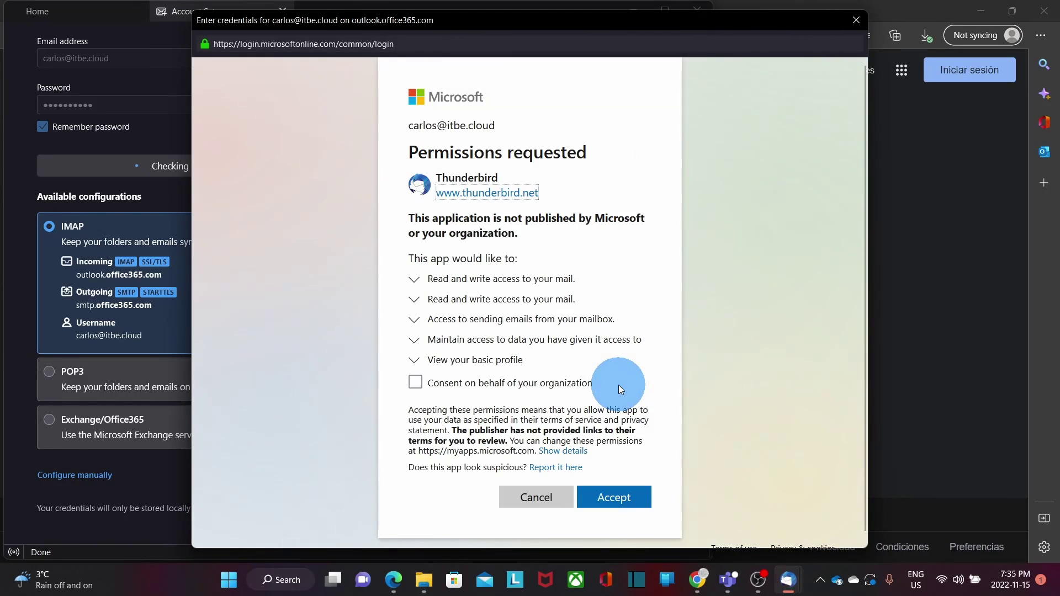
left_click(416, 383)
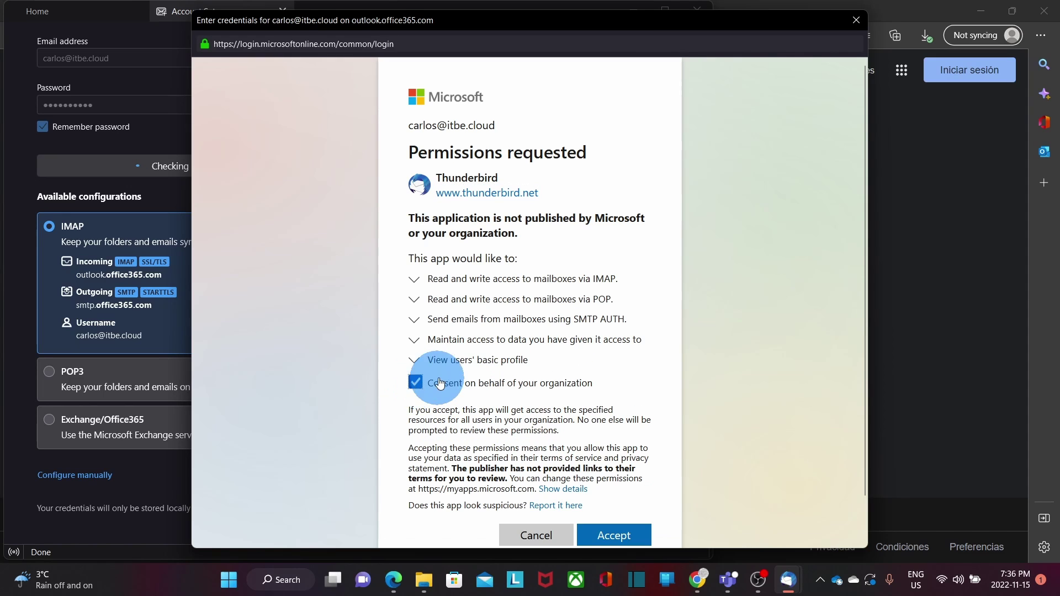
left_click(611, 537)
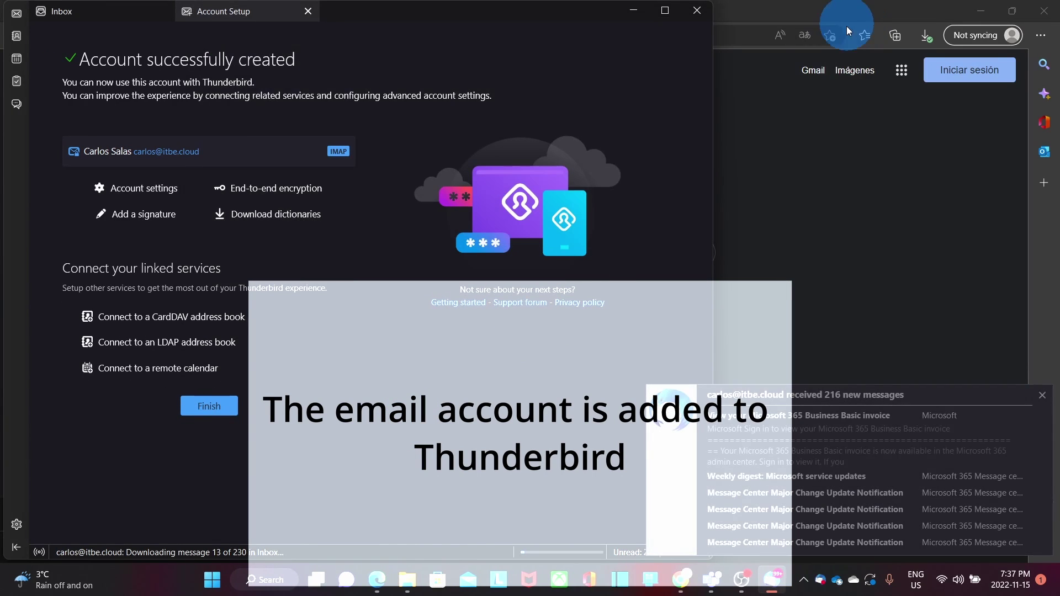
- Dismiss the notification, finish setup with Skip Integration, and maximize the Thunderbird window
left_click(1042, 396)
left_click(220, 406)
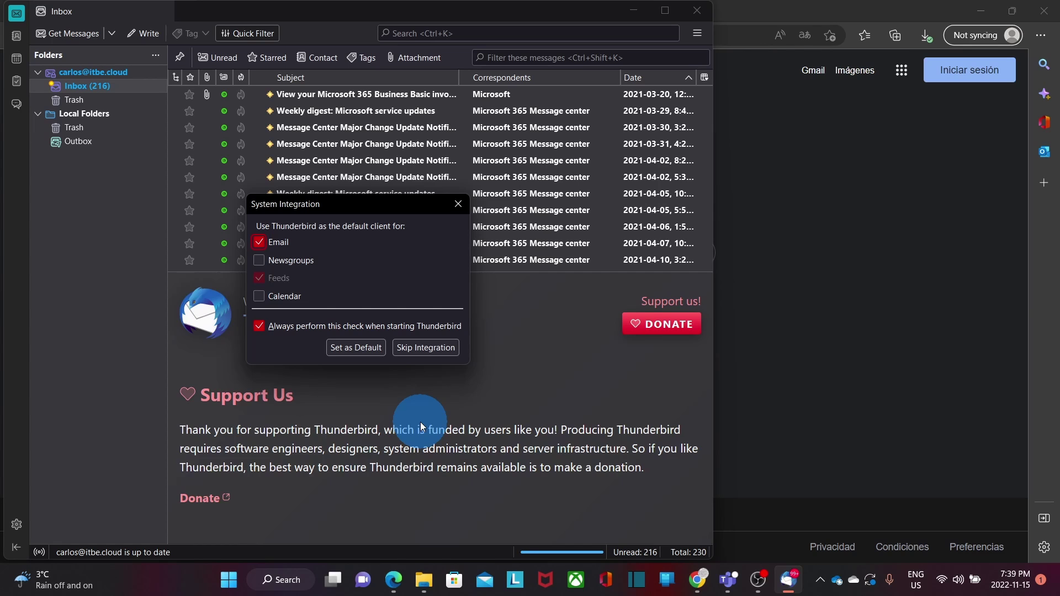
left_click(428, 350)
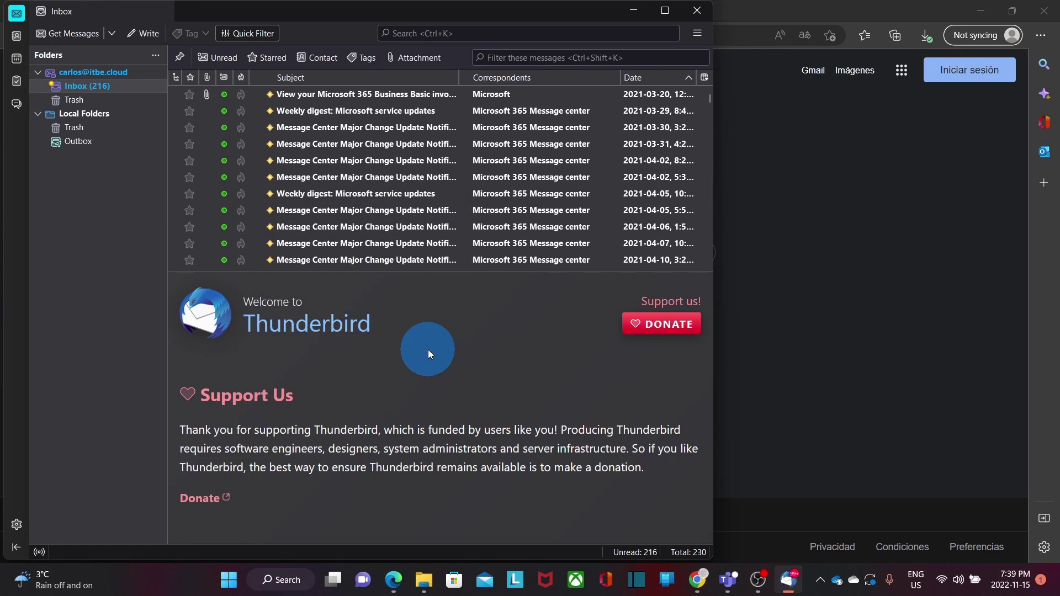
left_click(666, 11)
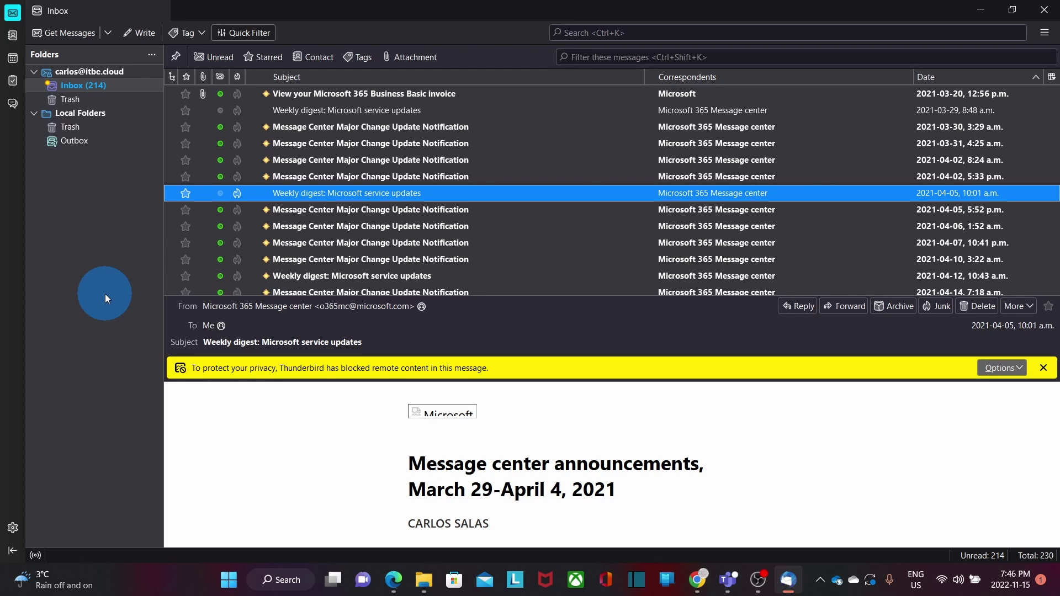
- Open Add Mail Account from Account Settings' Account Actions menu
left_click(13, 529)
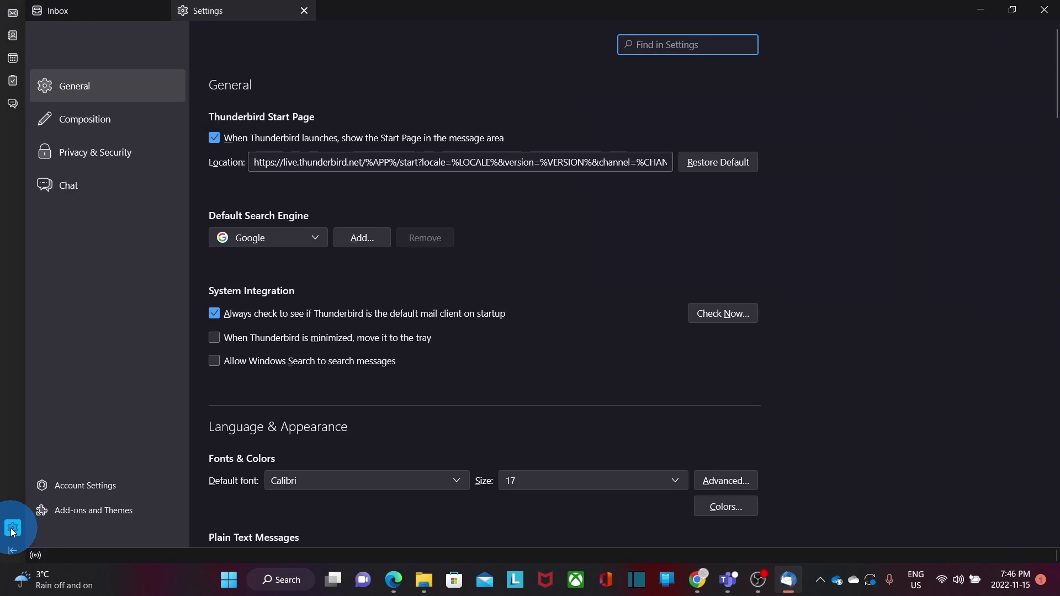
left_click(100, 489)
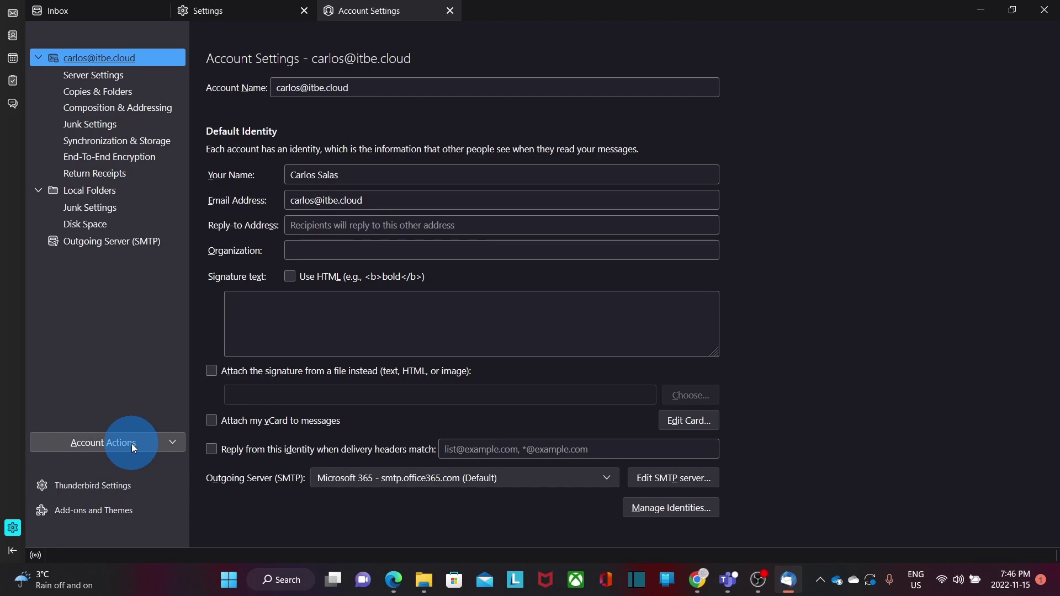
left_click(132, 443)
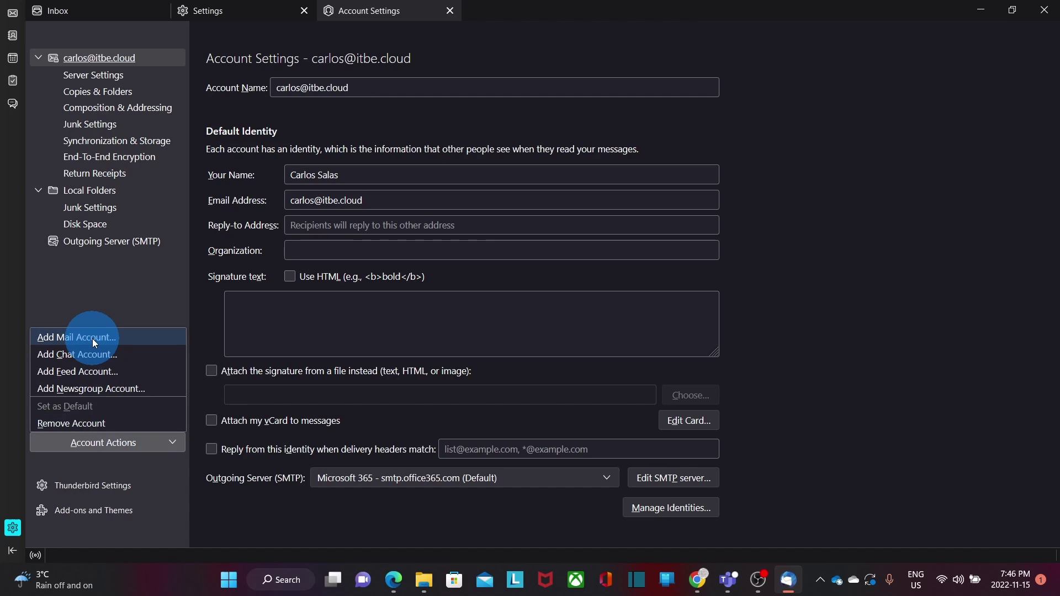
left_click(92, 339)
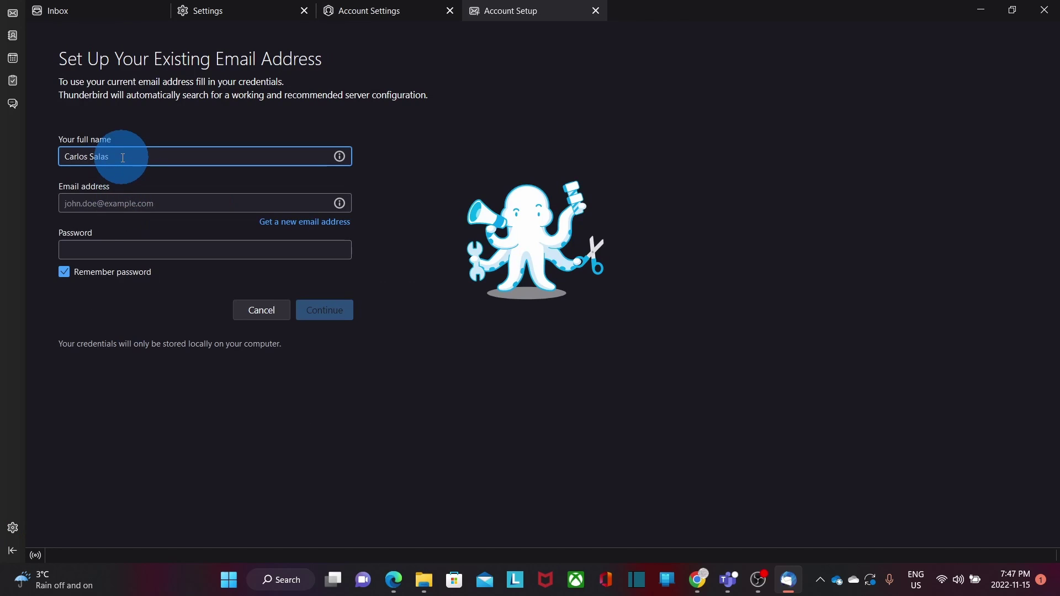
- Enter the new account's e-mail address and password in the setup form
key("Tab")
key("ctrl+v")
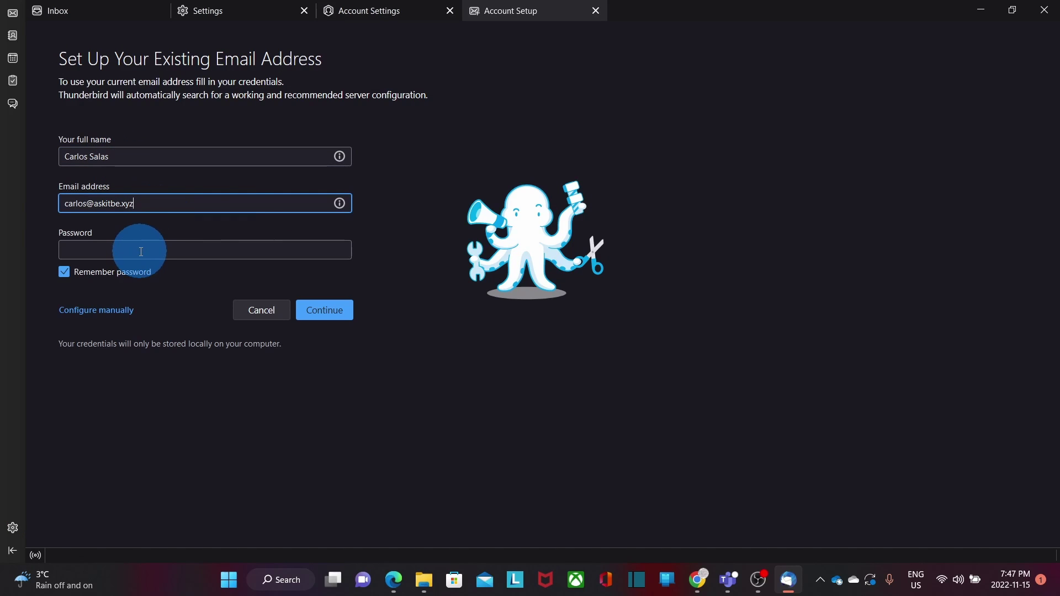
left_click(141, 252)
key("ctrl+v")
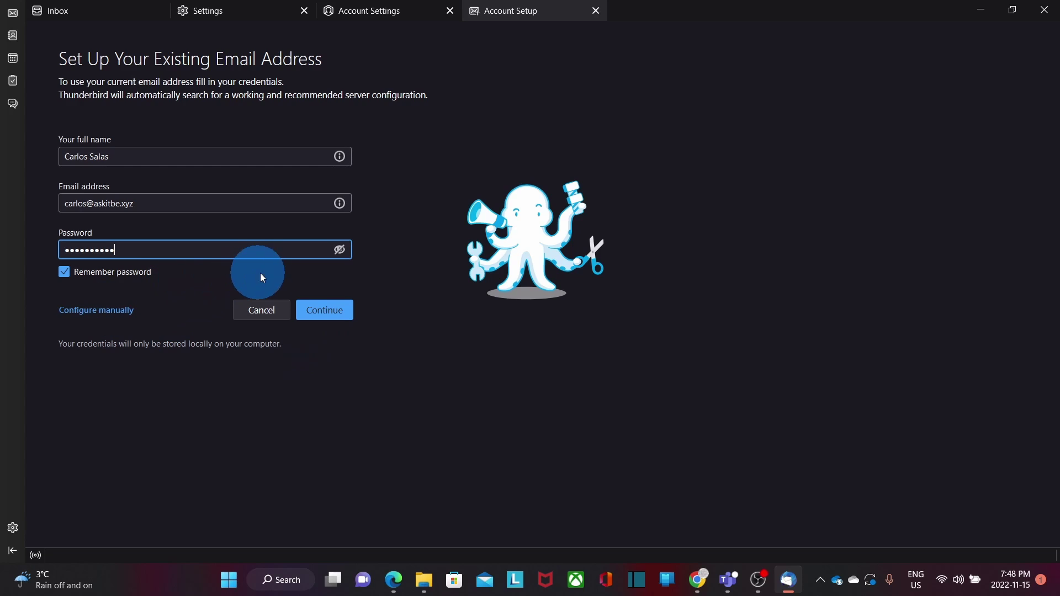
- Accept the found IMAP configuration, sign in to Google with the password, and allow access
left_click(326, 311)
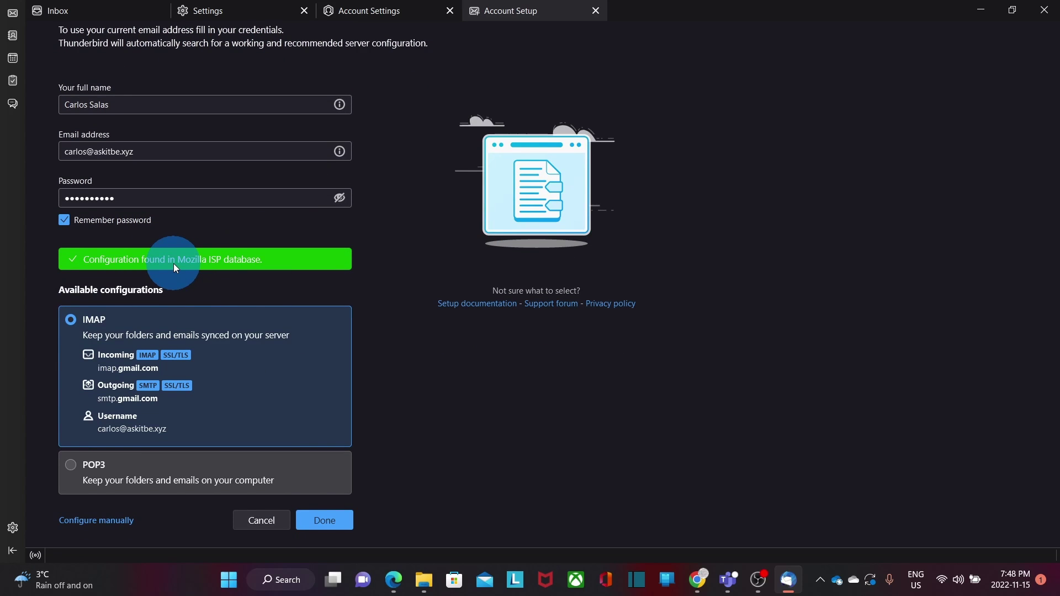
left_click(327, 524)
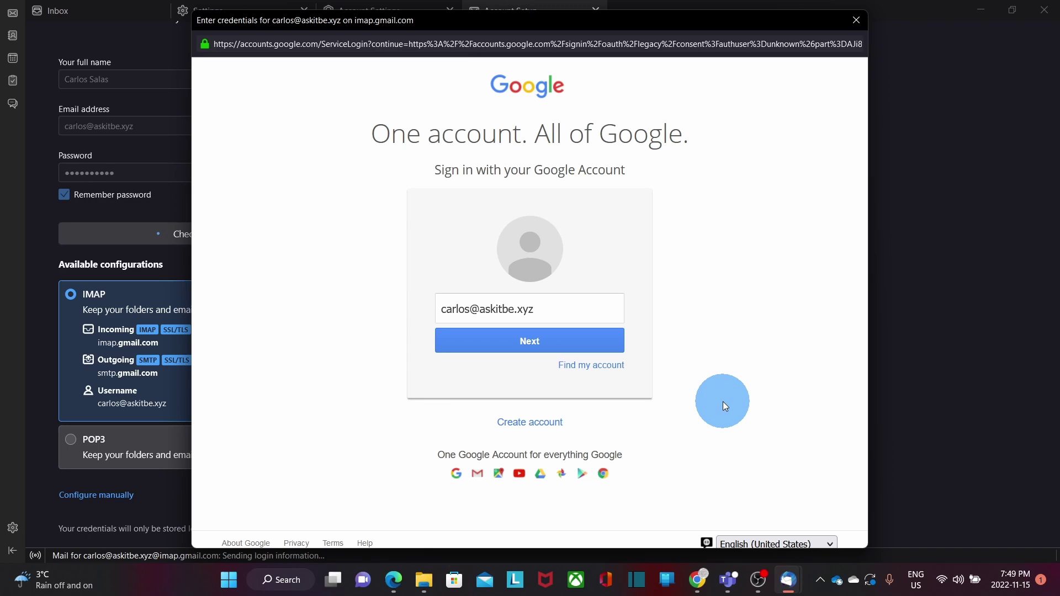
left_click(531, 344)
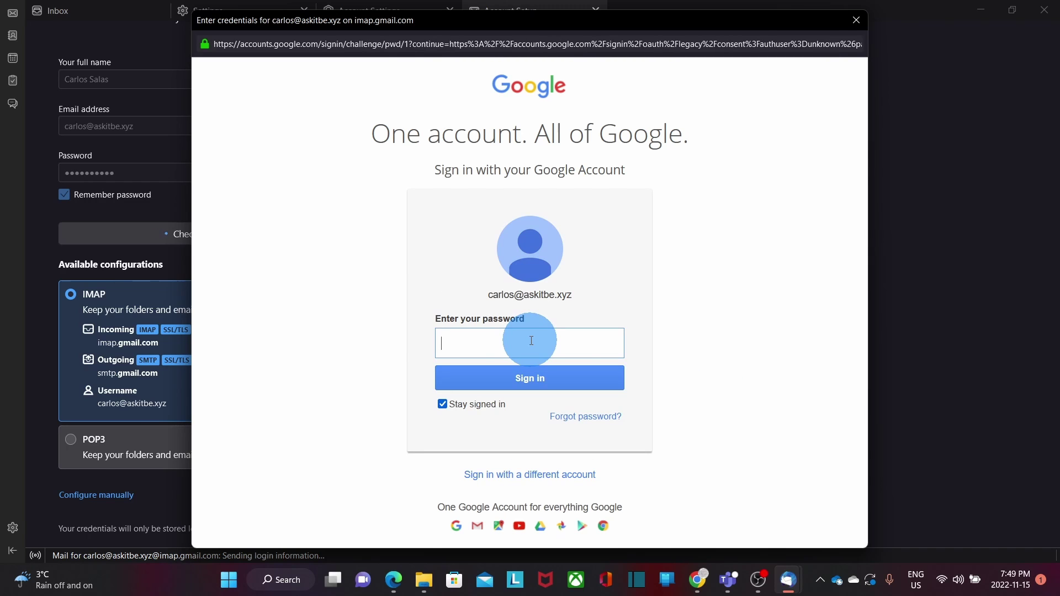
key("ctrl+v")
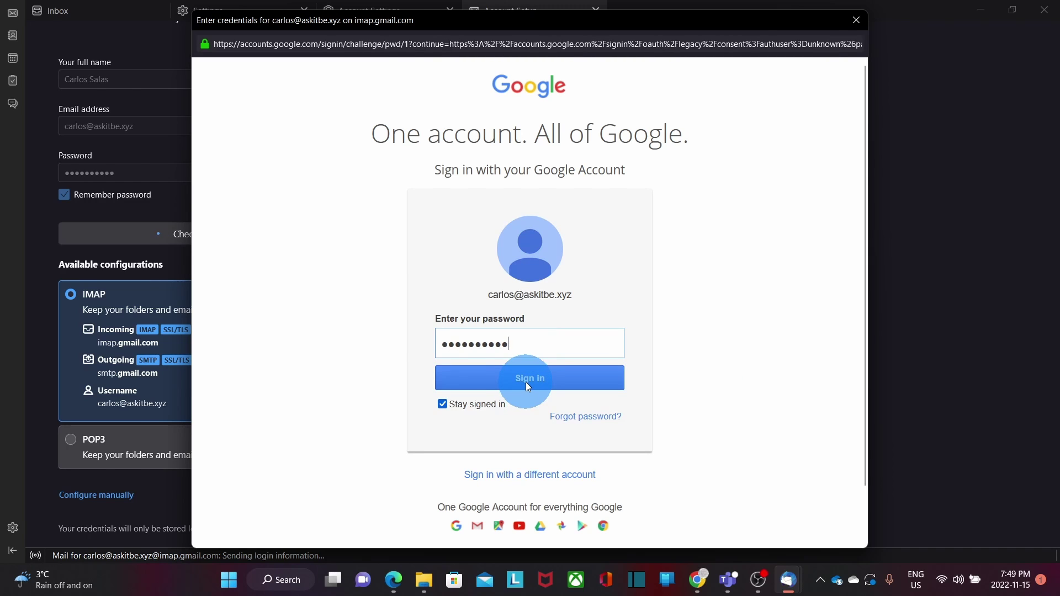
left_click(754, 324)
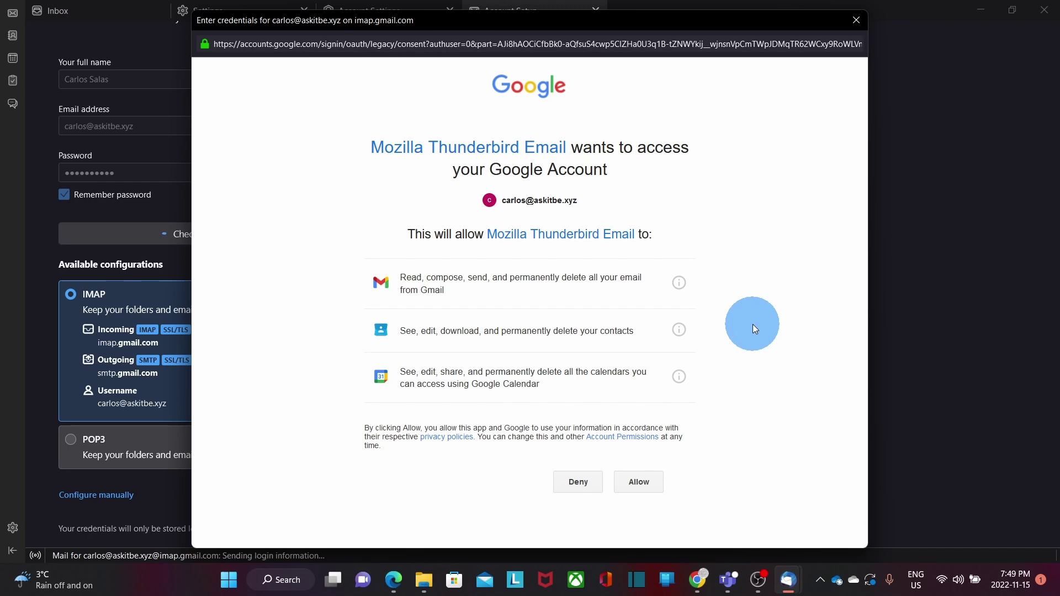
left_click(649, 483)
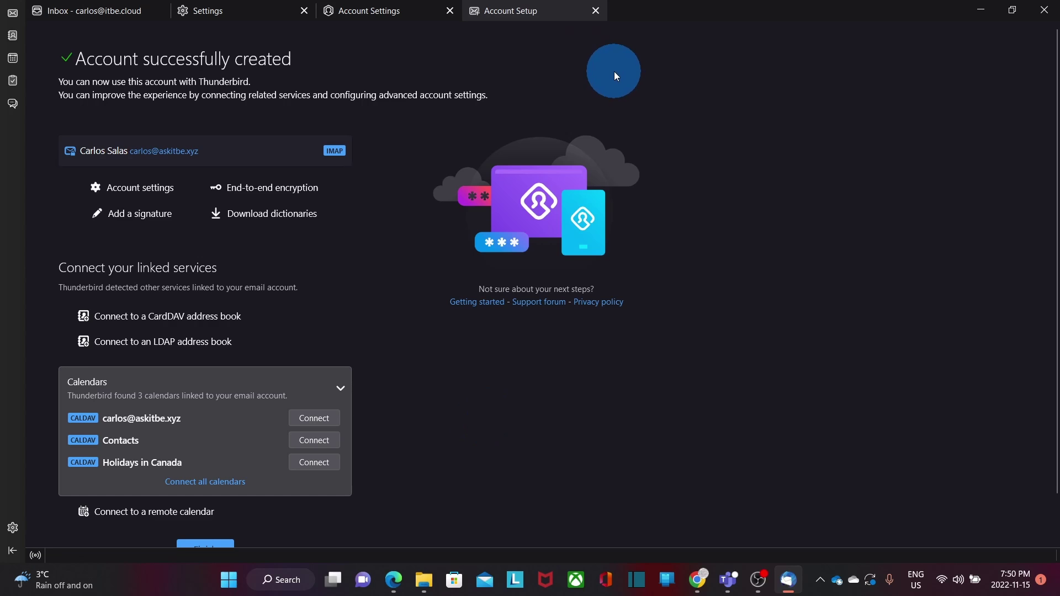
- Close the Account Setup, Account Settings and Settings tabs to return to the Inbox
left_click(596, 11)
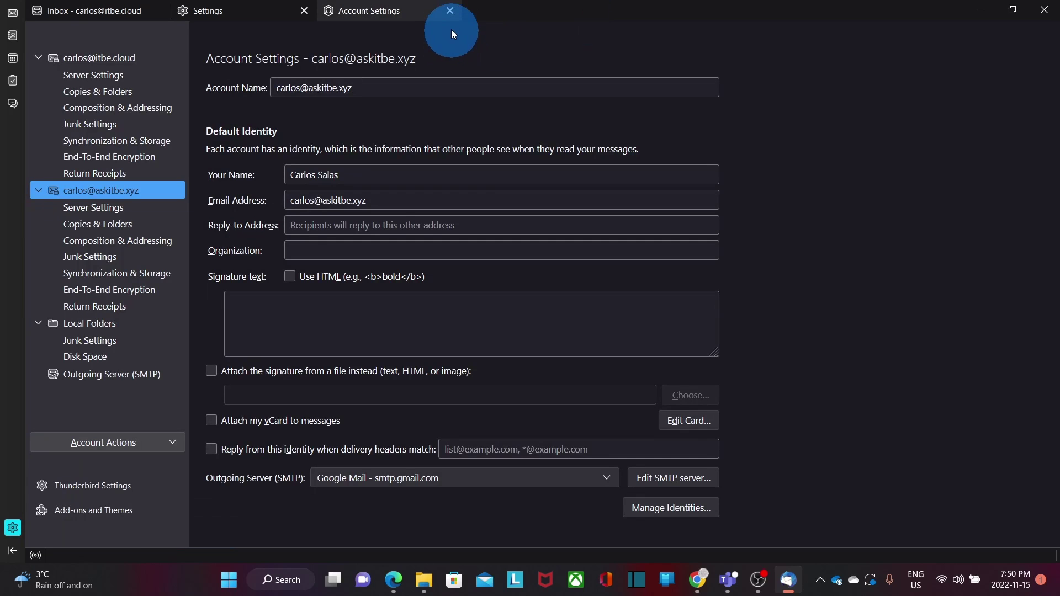
left_click(450, 11)
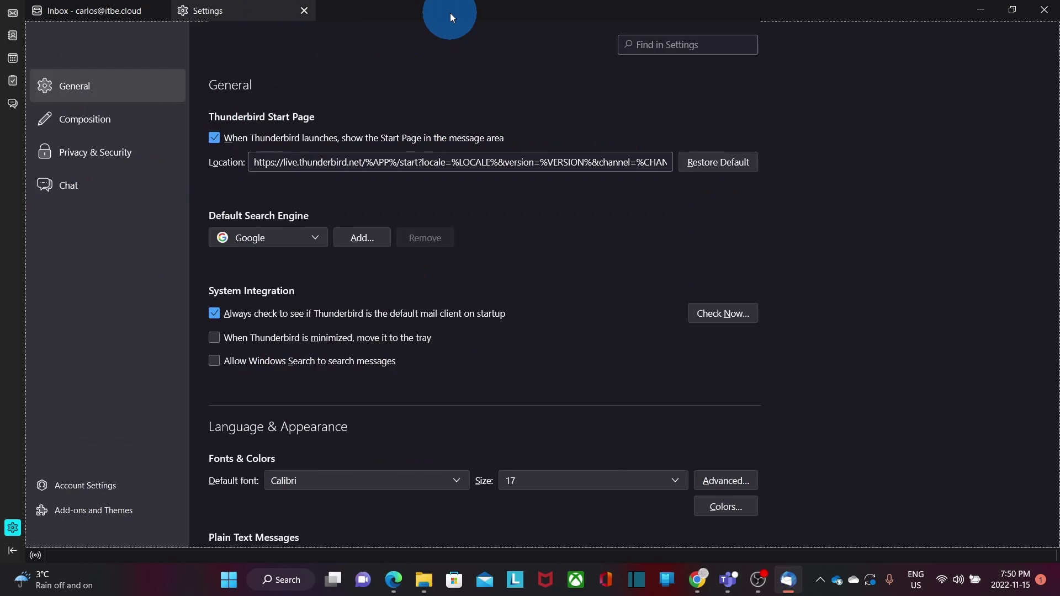
left_click(302, 11)
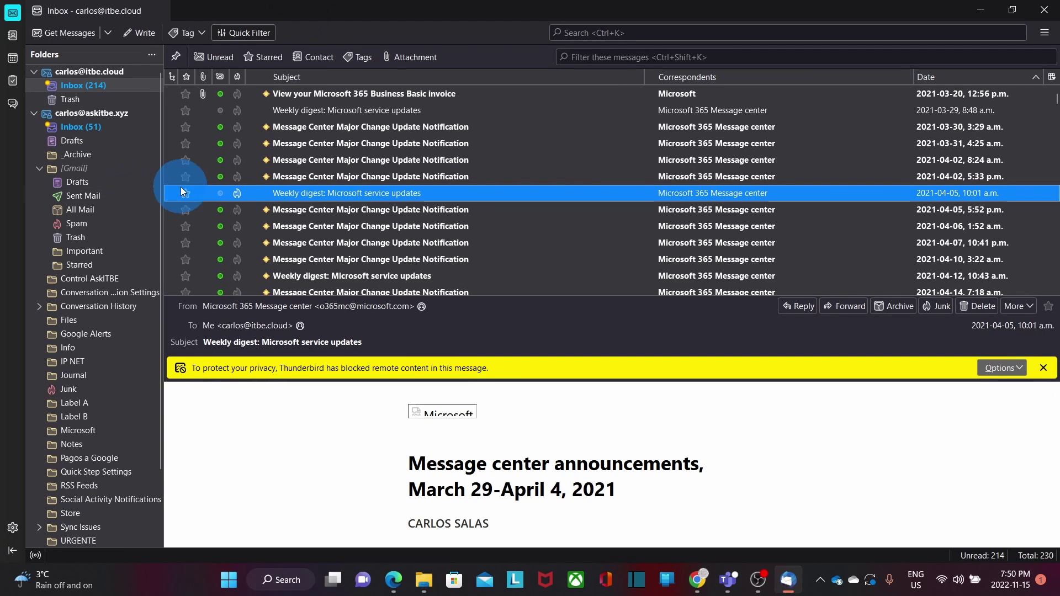
left_click(261, 194)
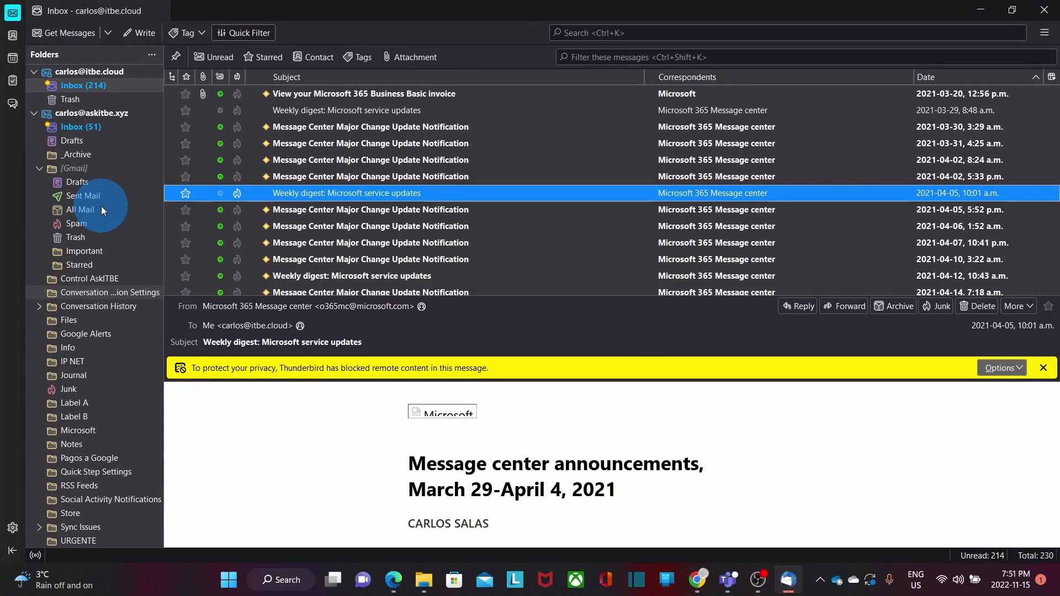
- Start another account via Settings > Account Settings > Account Actions > Add Mail Account
left_click(13, 529)
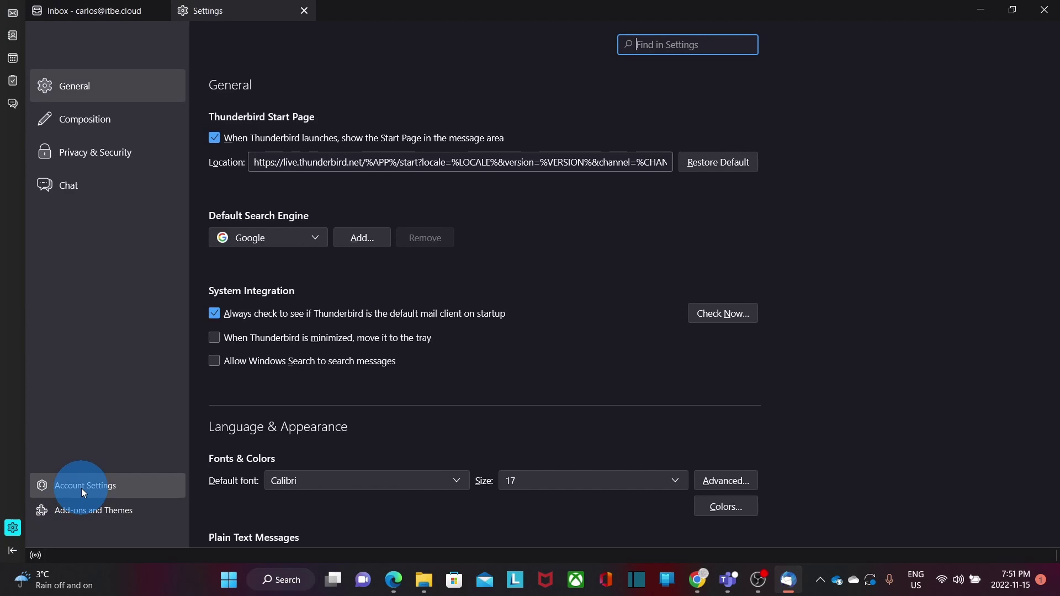
left_click(81, 488)
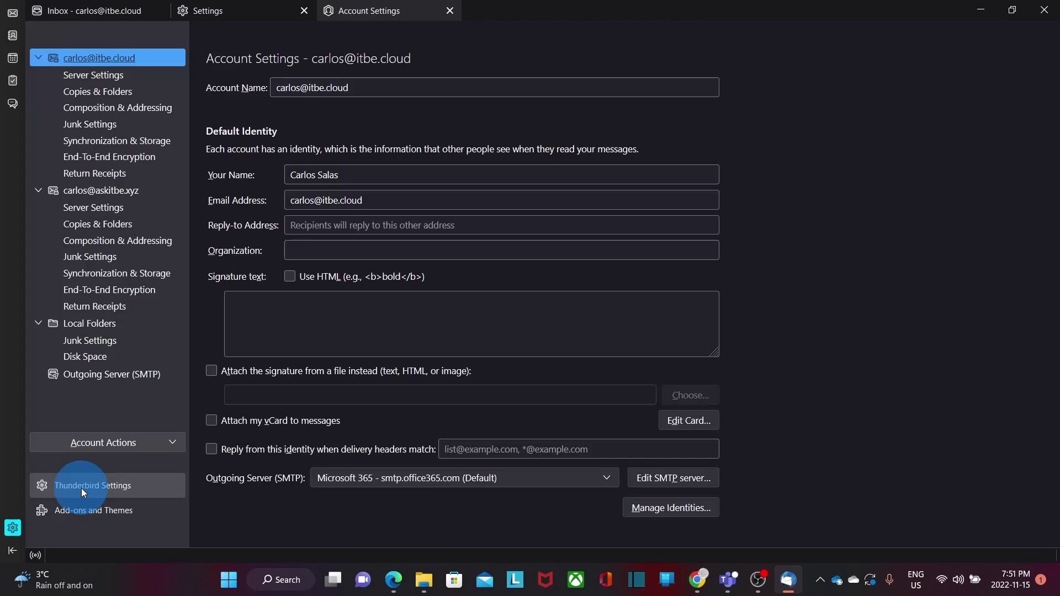
left_click(113, 443)
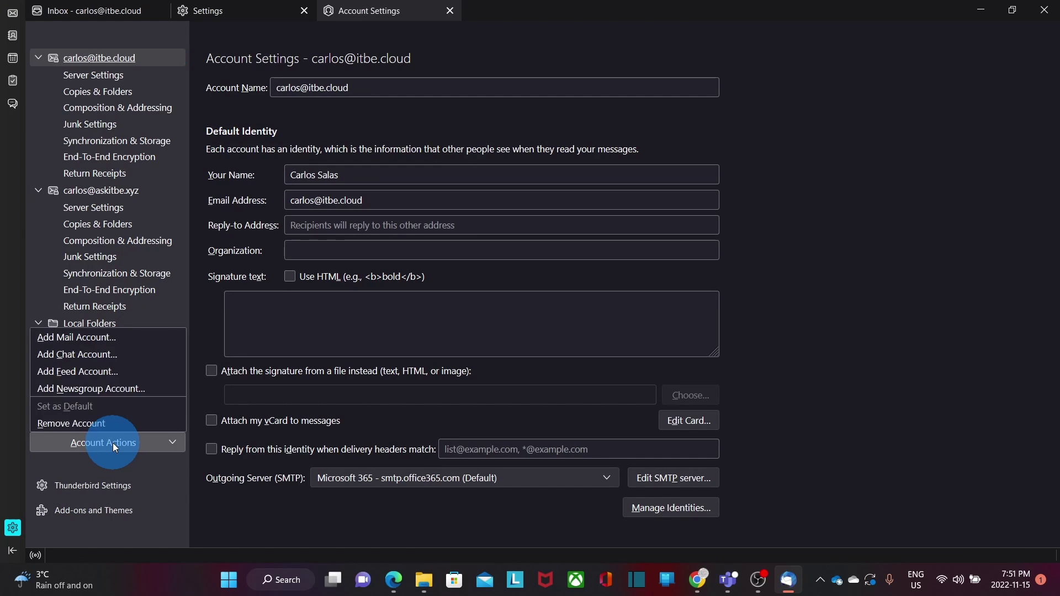
left_click(100, 339)
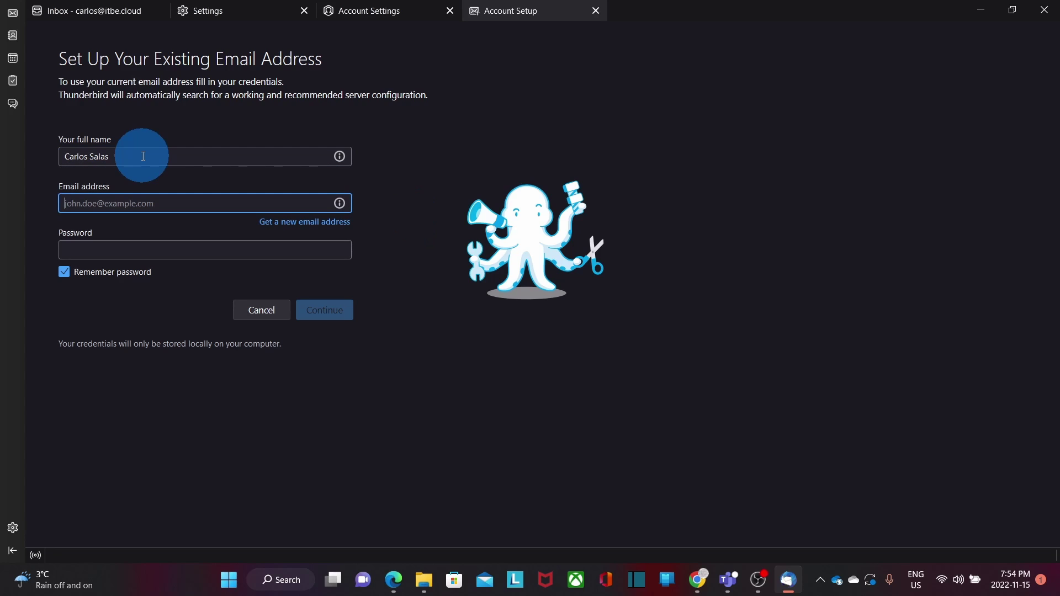
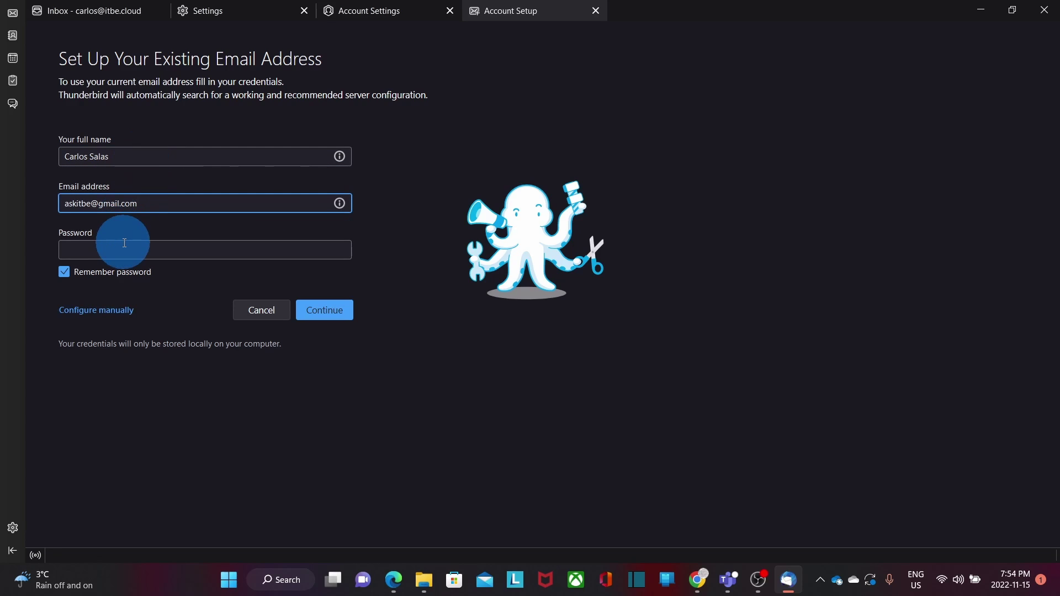
- Type the Gmail address and paste its password into the setup form
left_click(118, 253)
key("ctrl+v")
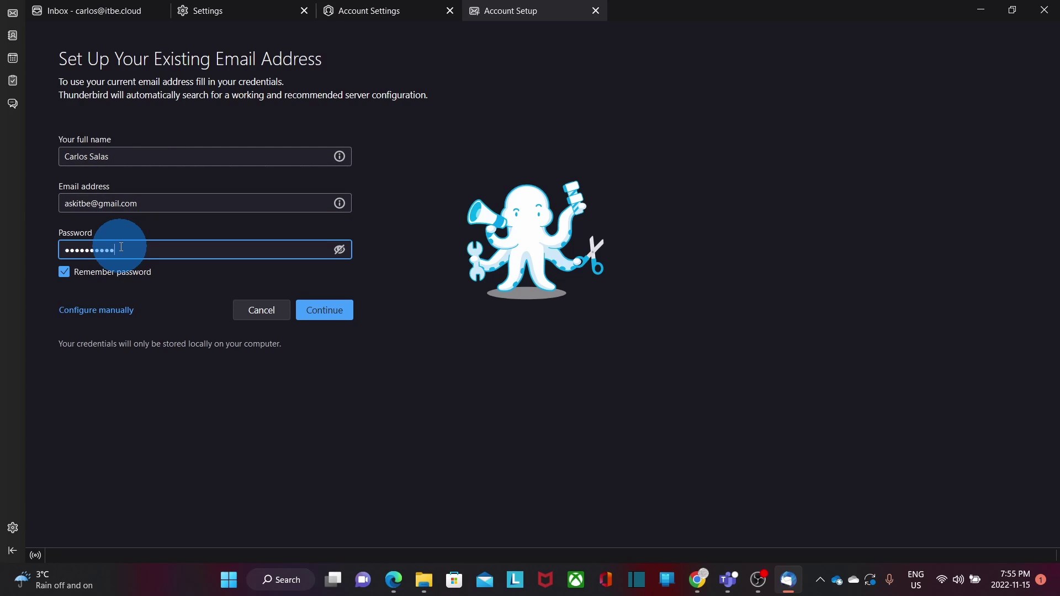
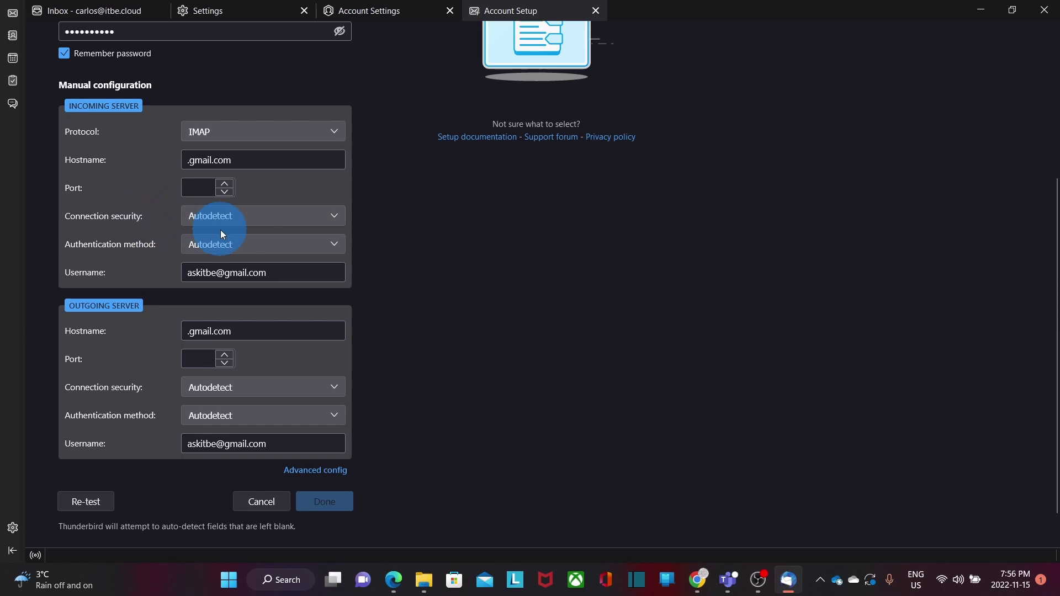
- Keep incoming connection security on Autodetect and re-test the IMAP .gmail.com server settings
left_click(249, 217)
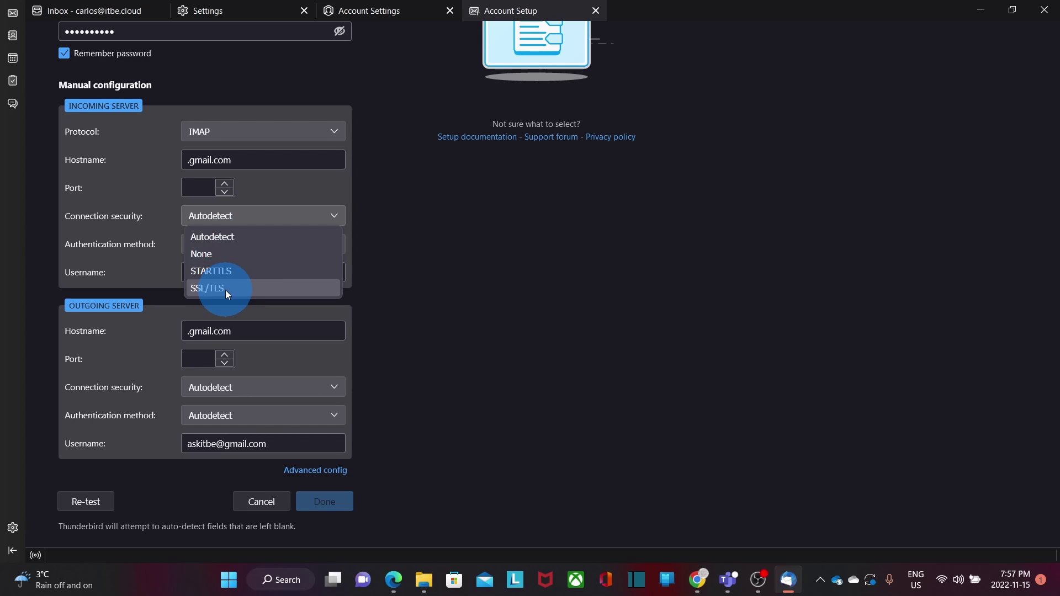
left_click(240, 243)
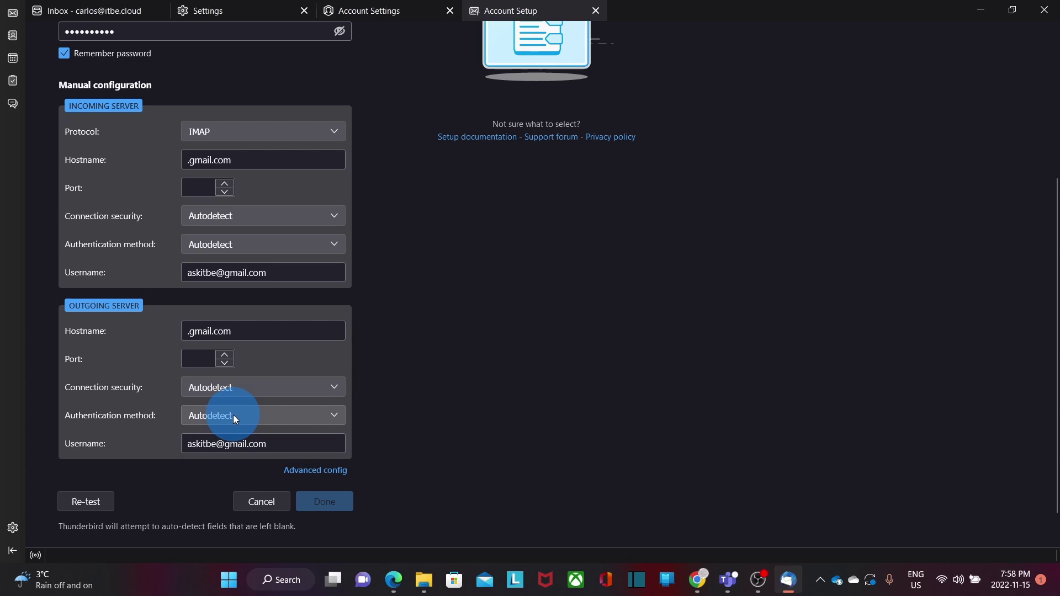
left_click(102, 504)
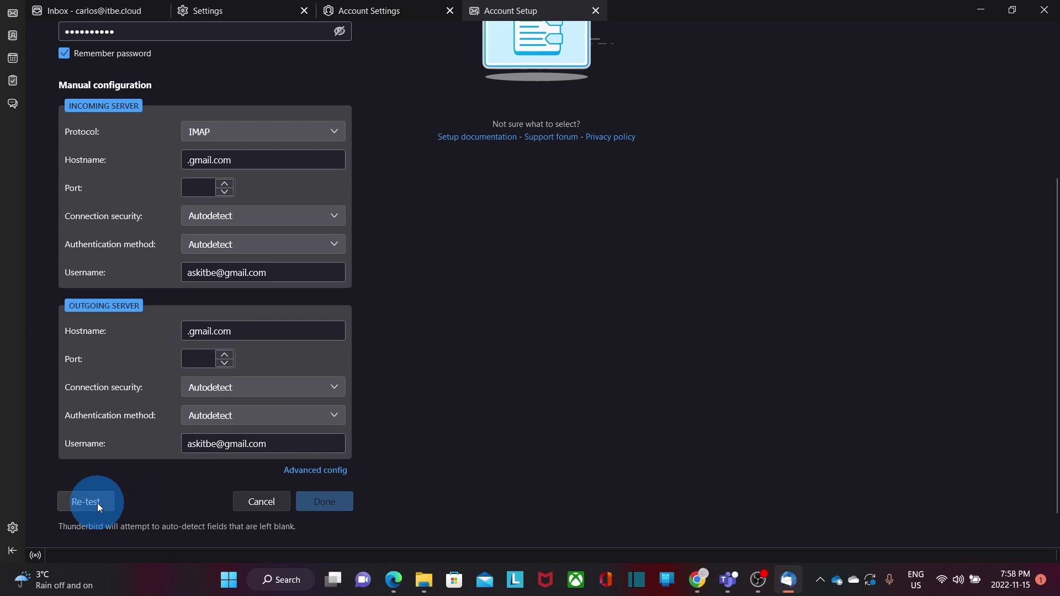